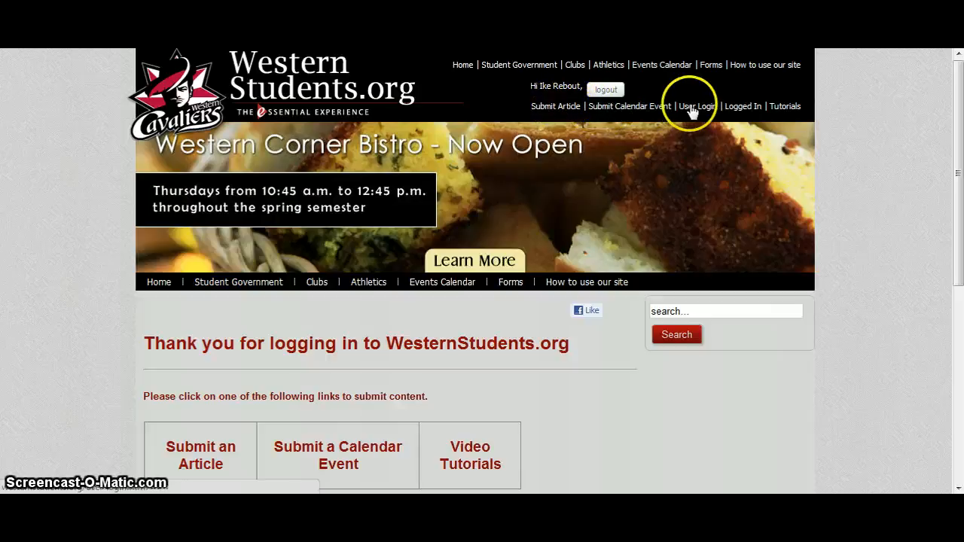
Step: Open the article submission form and place the cursor in its empty title field
scroll(853, 163, down, 3)
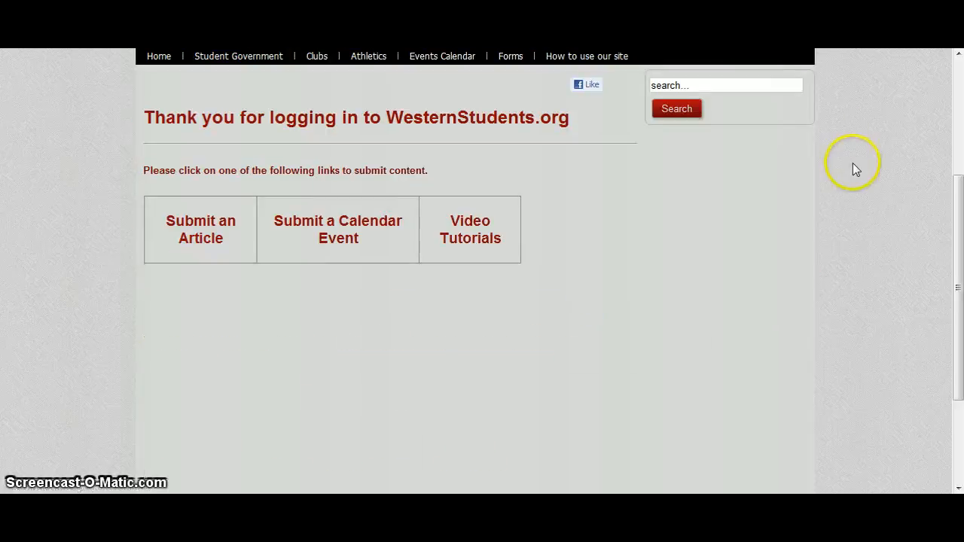
scroll(853, 163, up, 2)
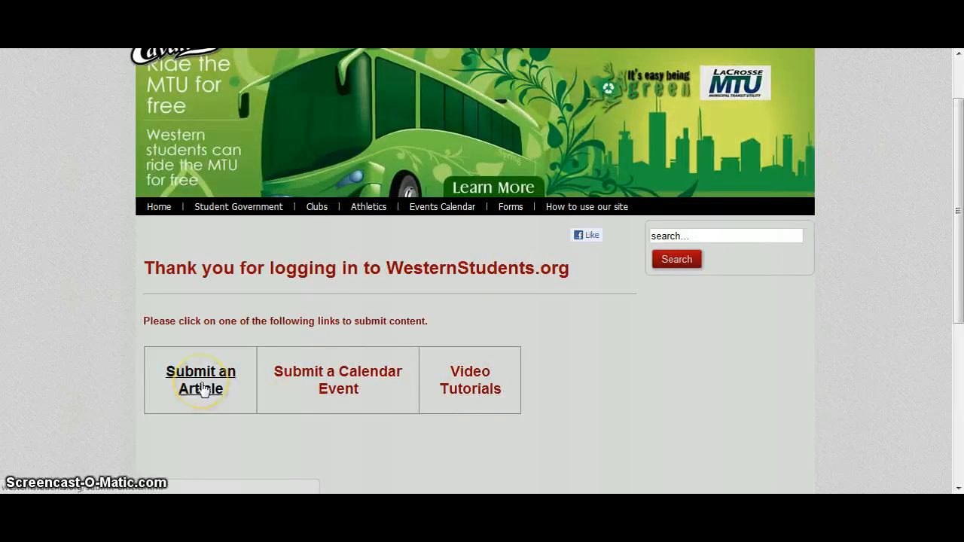
scroll(203, 388, up, 1)
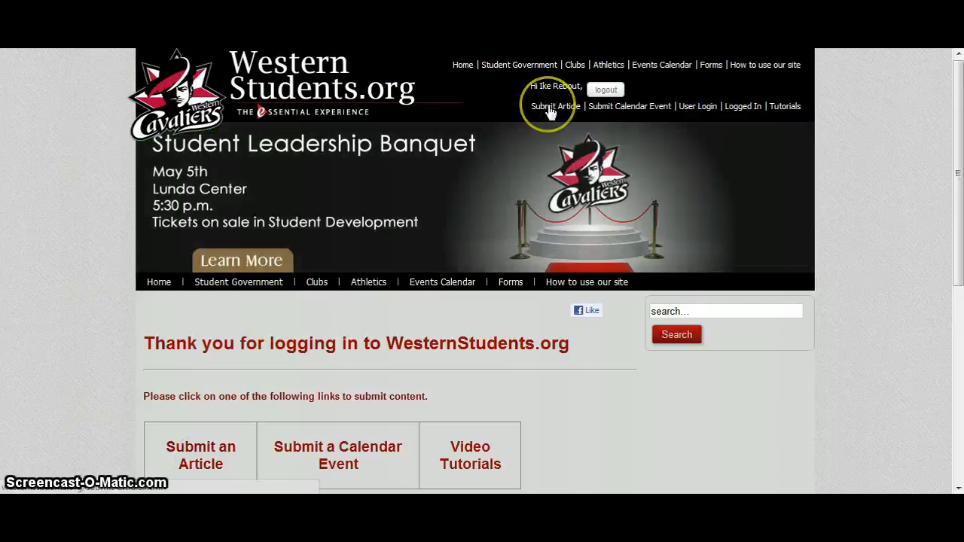
click(548, 107)
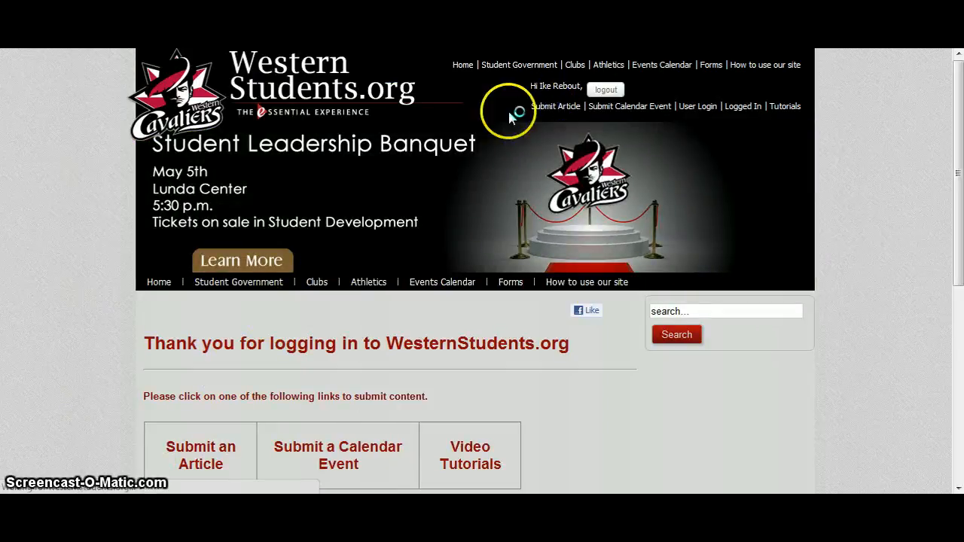
scroll(59, 302, down, 2)
scroll(59, 302, up, 2)
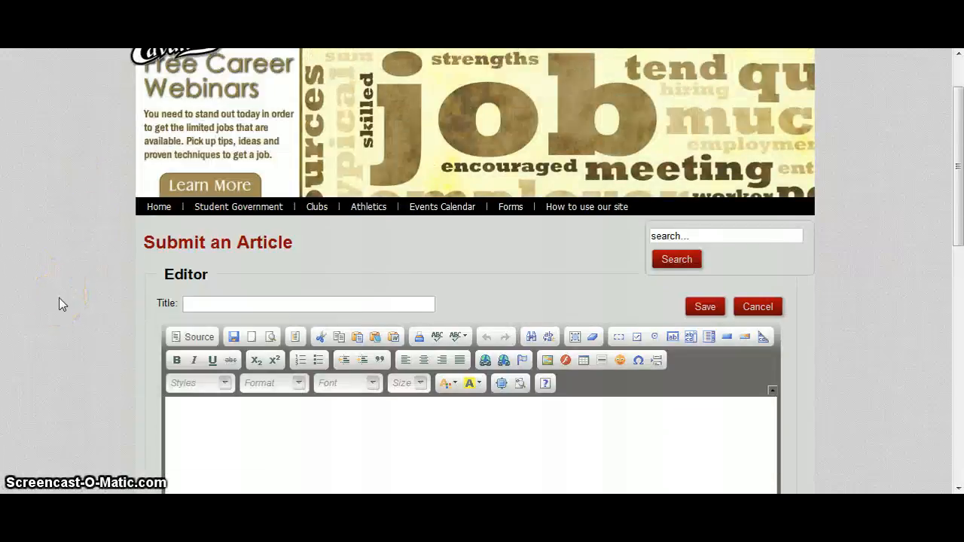
scroll(59, 302, down, 1)
scroll(59, 301, down, 1)
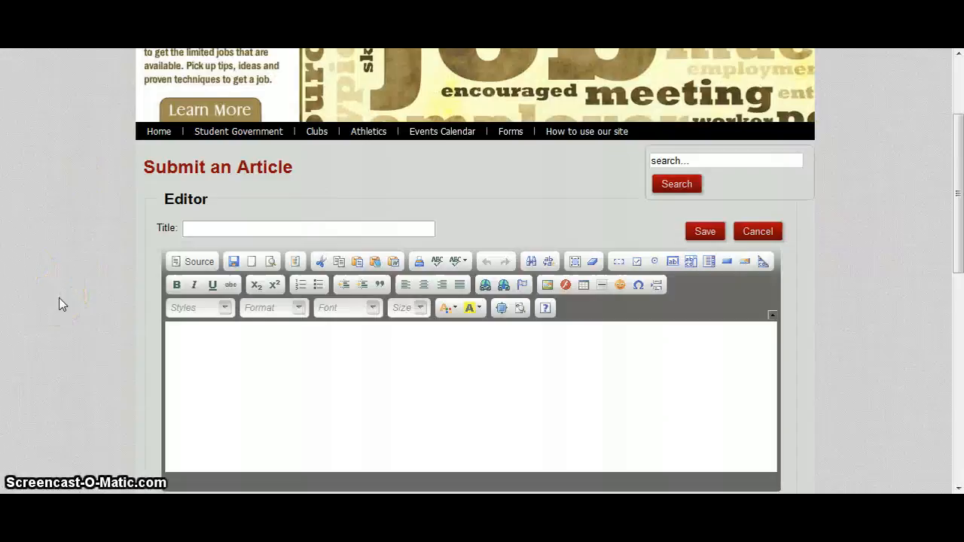
click(226, 231)
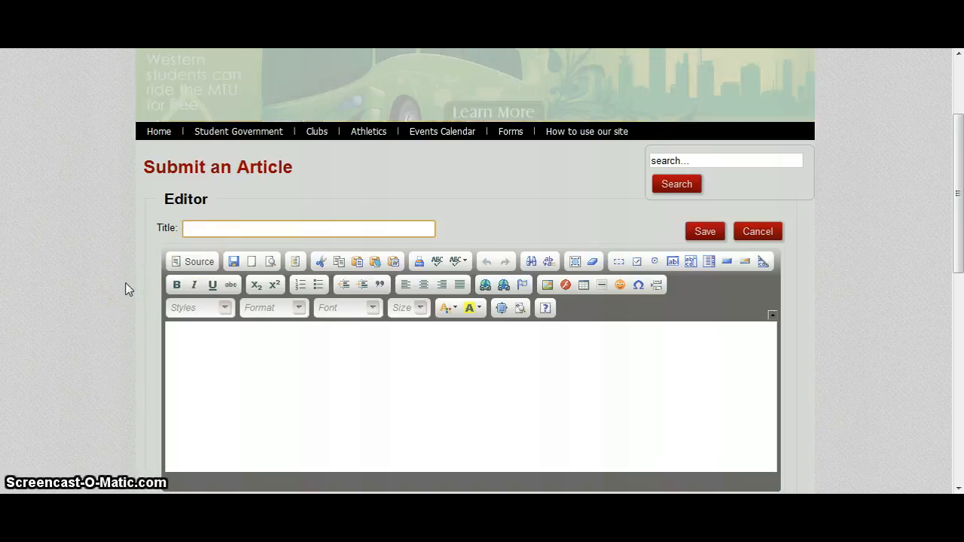
Step: Switch to the Student Government agenda in Word and select the entire document for copying
key(alt+Tab)
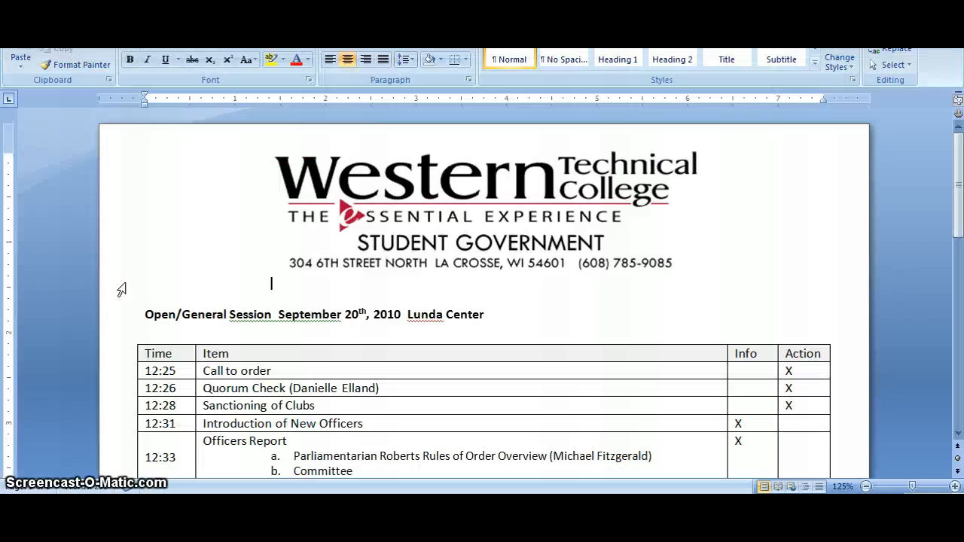
scroll(121, 290, down, 1)
click(158, 276)
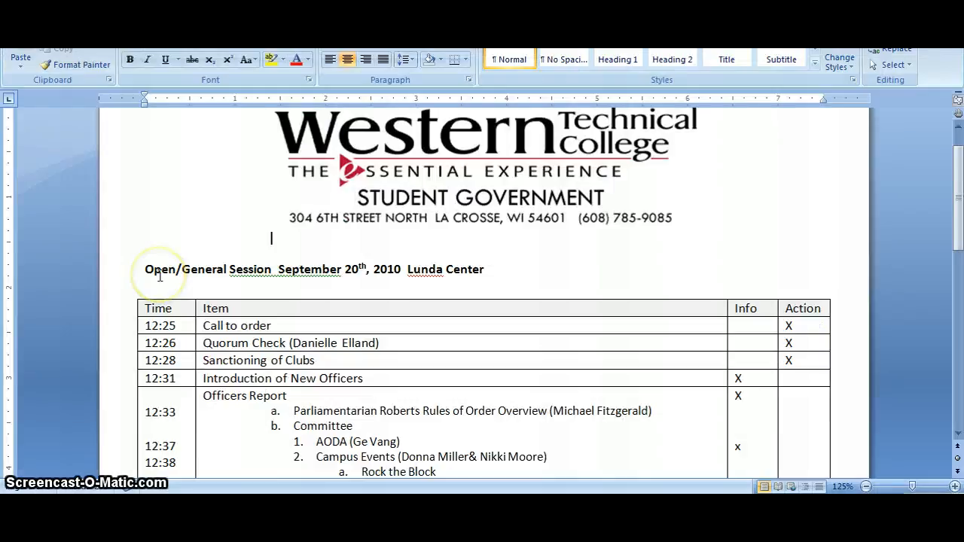
key(ctrl+a)
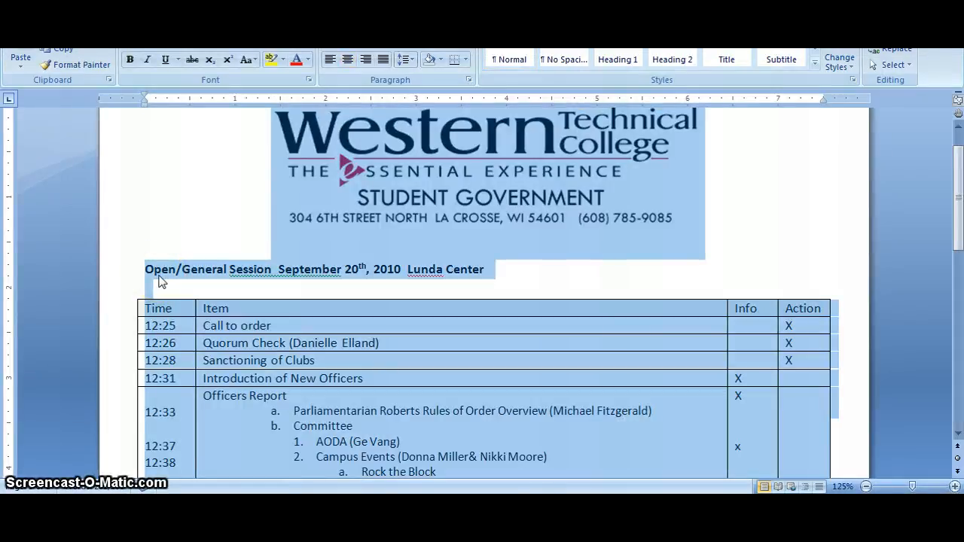
Step: Return to the web article form and insert the copied agenda into the body using Paste from Word
key(alt+Tab)
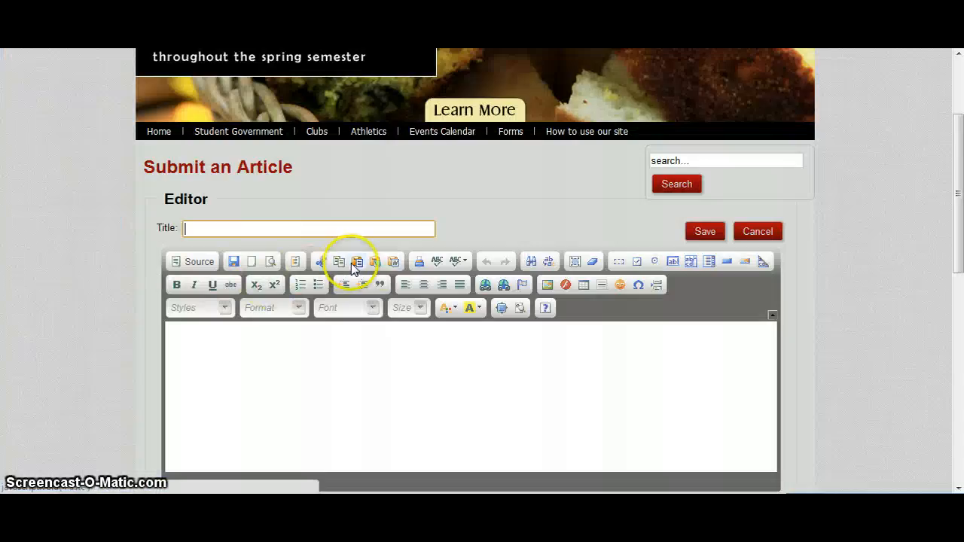
click(398, 263)
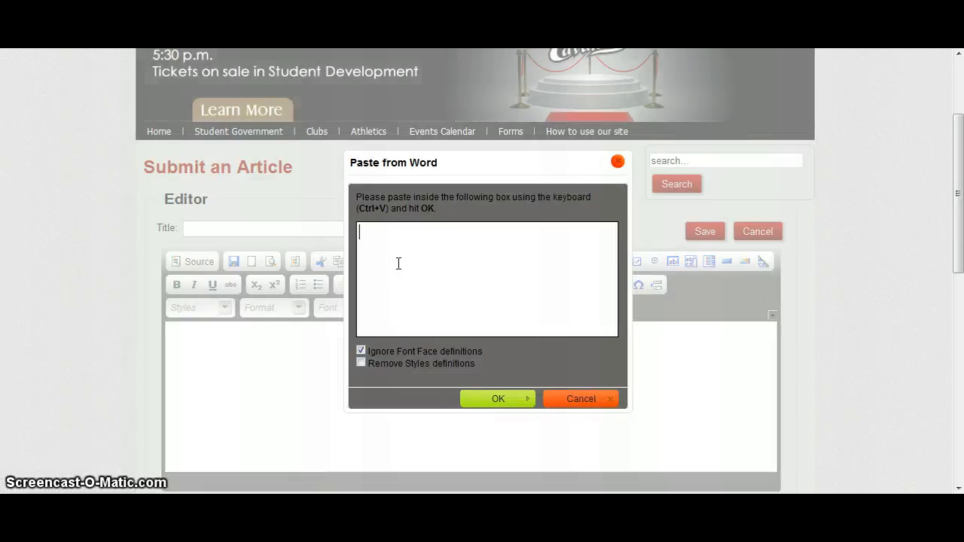
key(ctrl+v)
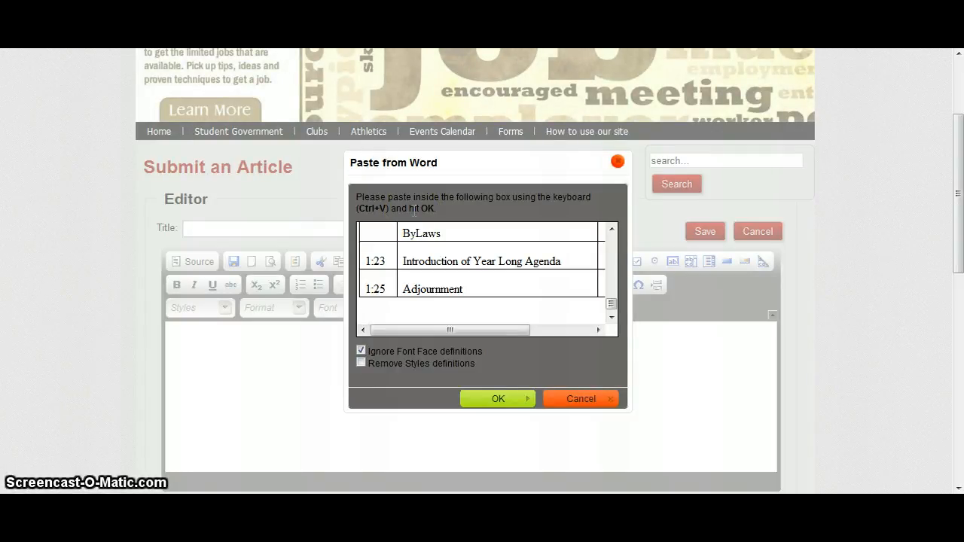
click(471, 397)
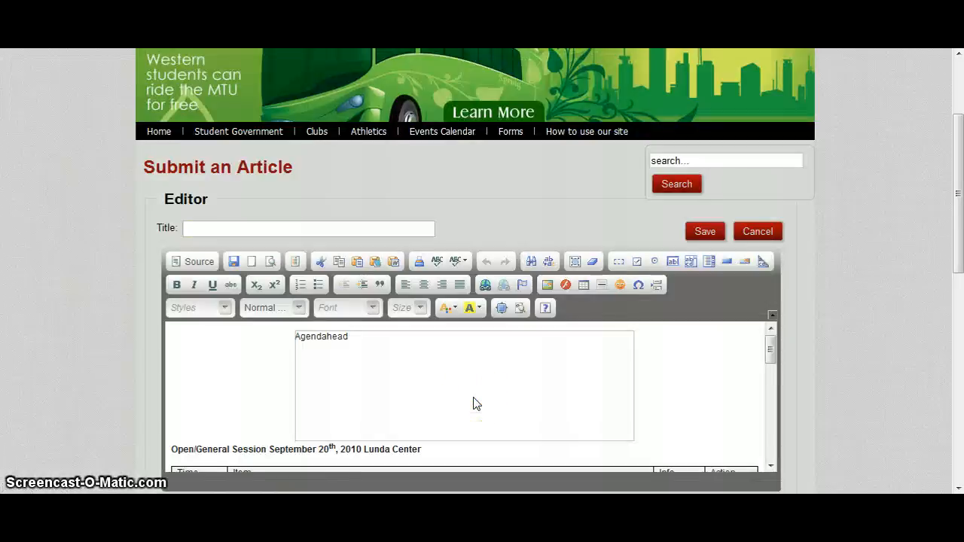
scroll(475, 404, down, 10)
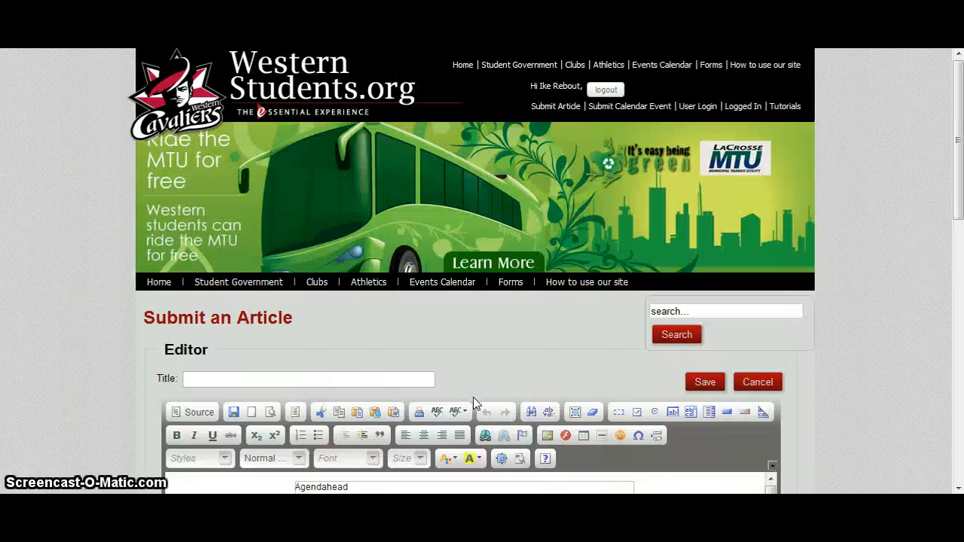
scroll(473, 397, down, 1)
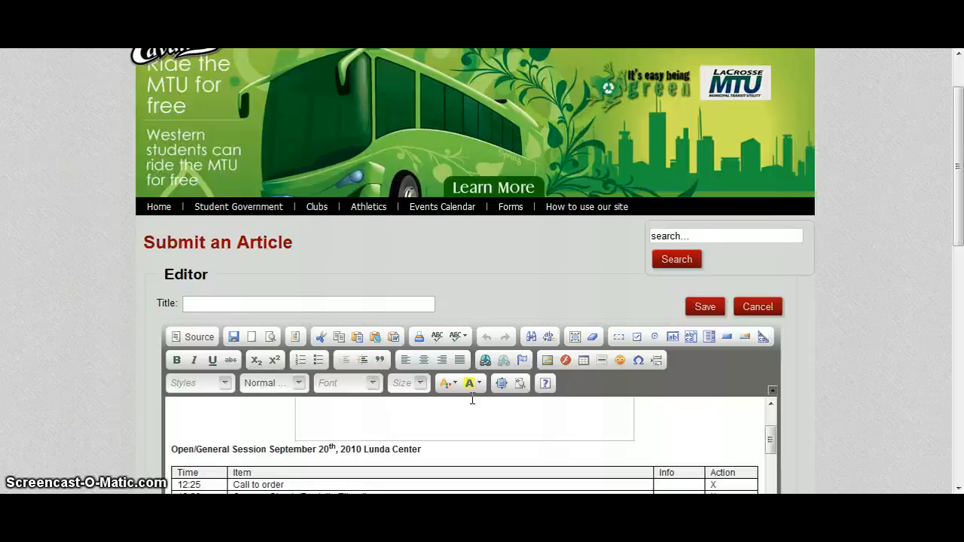
Step: Delete the Agendahead image placeholder above the Open/General Session heading in the article body
click(712, 388)
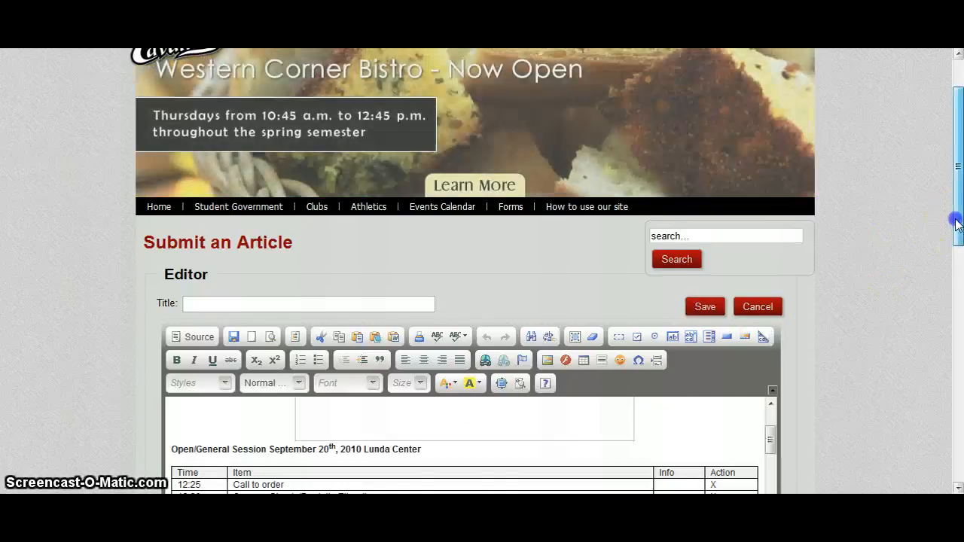
drag(958, 222, 940, 302)
drag(772, 239, 773, 226)
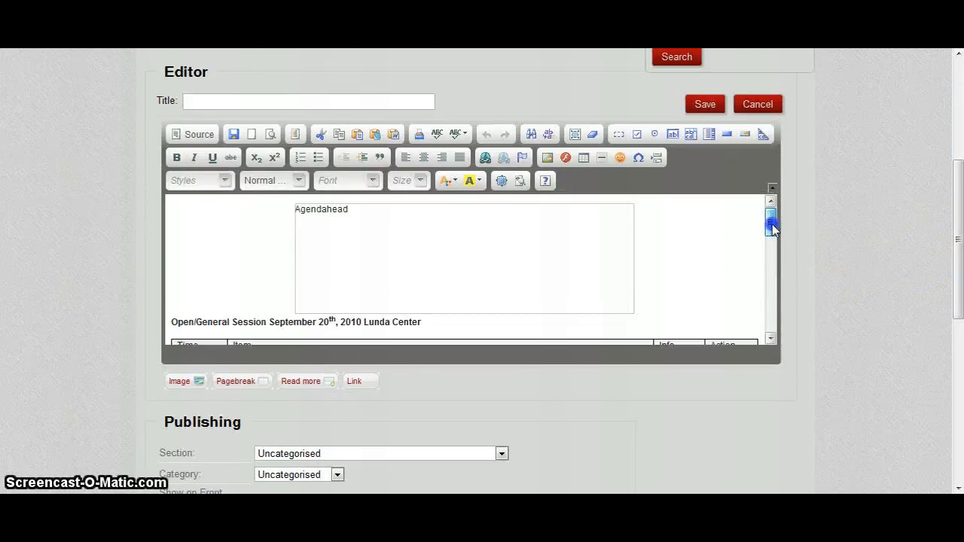
click(451, 280)
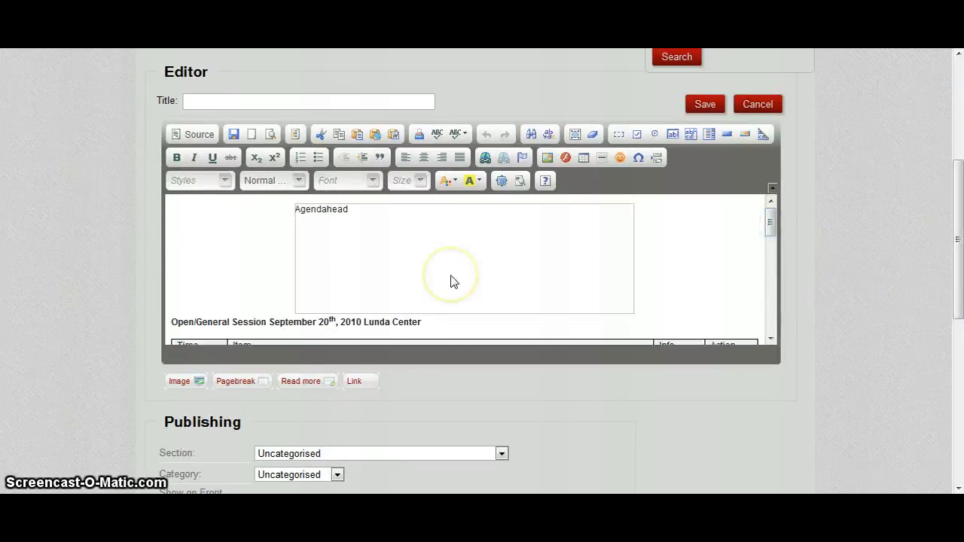
click(451, 281)
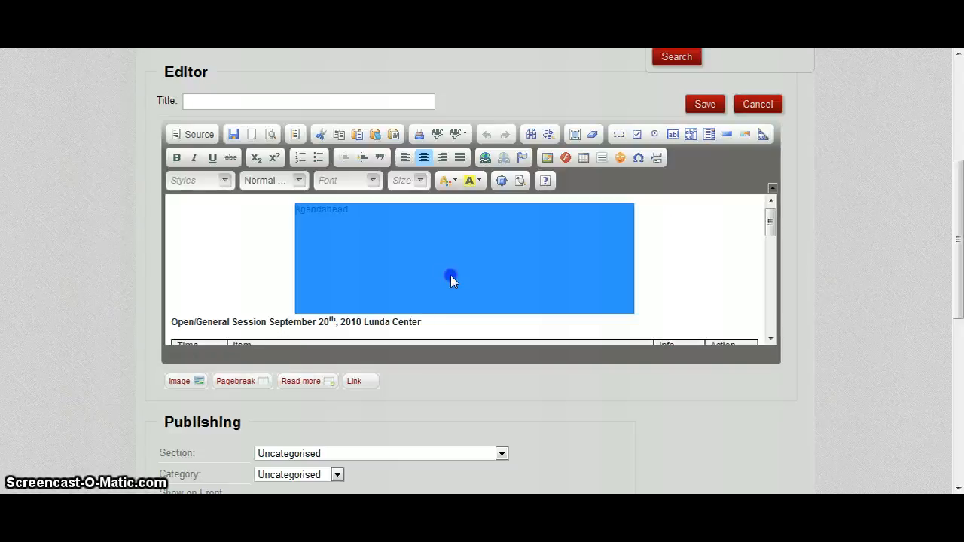
click(646, 263)
click(580, 264)
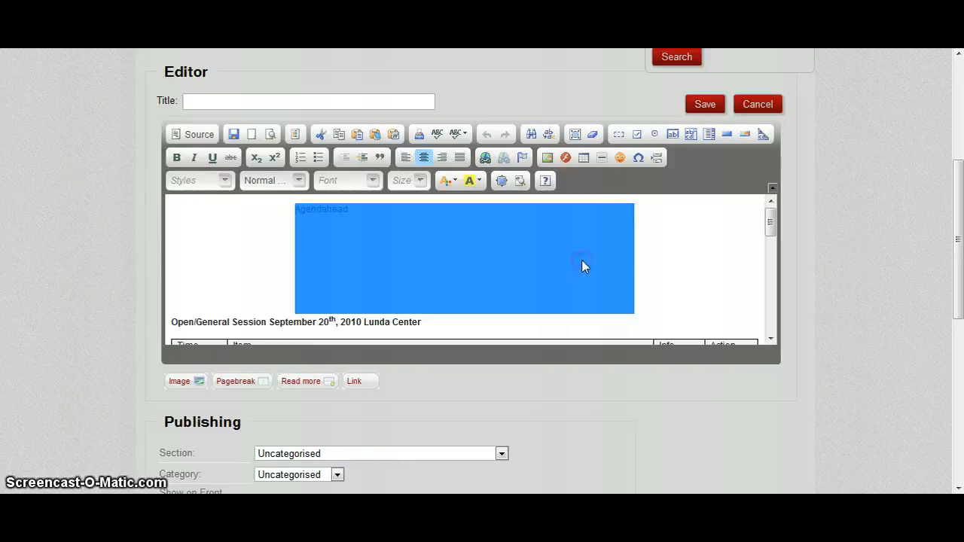
key(Delete)
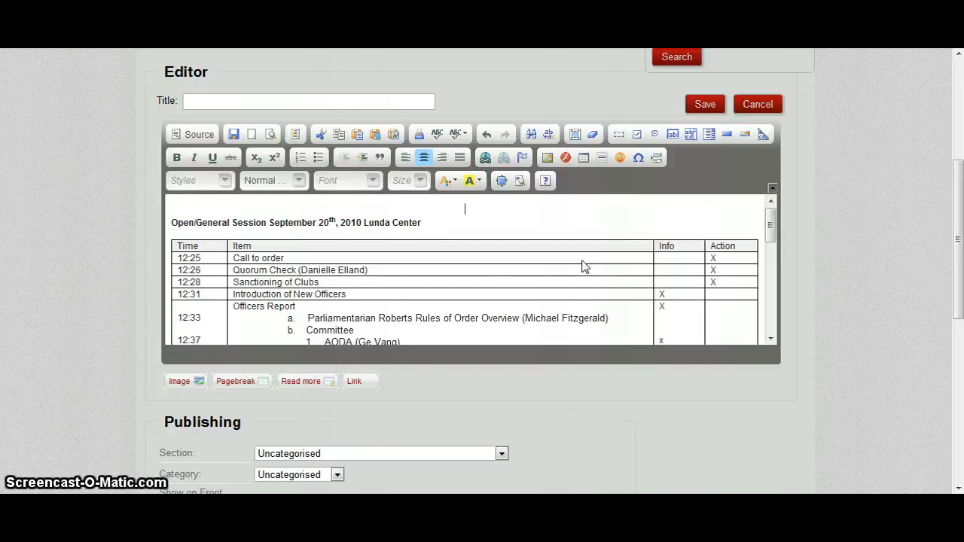
Step: Review the pasted agenda in the article editor from the heading through the table's last items
click(349, 279)
scroll(355, 269, down, 10)
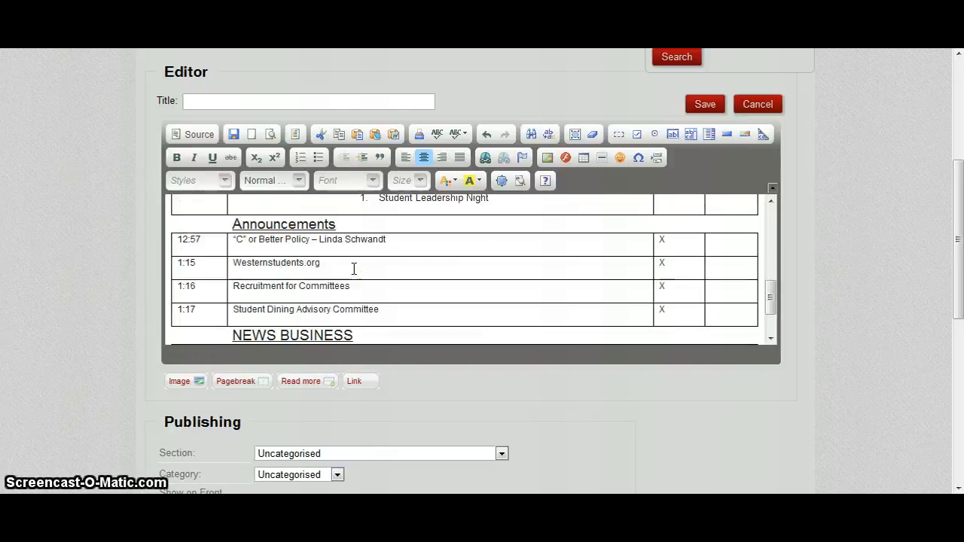
scroll(354, 269, down, 2)
scroll(354, 269, up, 12)
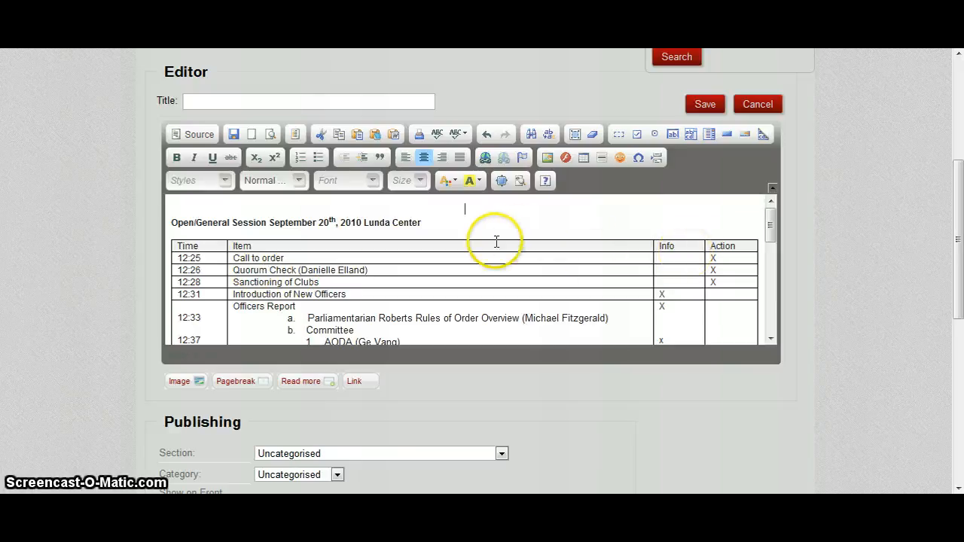
scroll(370, 291, down, 1)
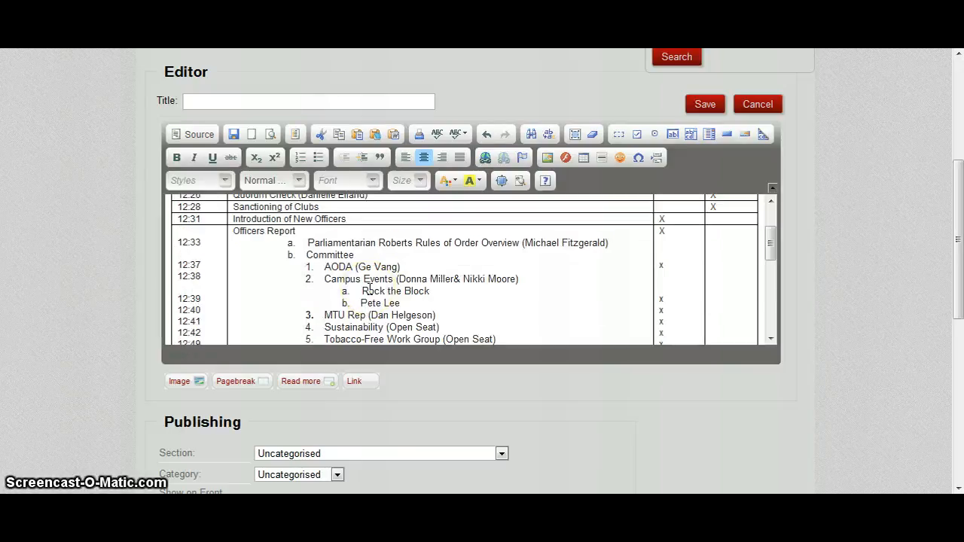
scroll(370, 291, up, 1)
scroll(370, 290, down, 1)
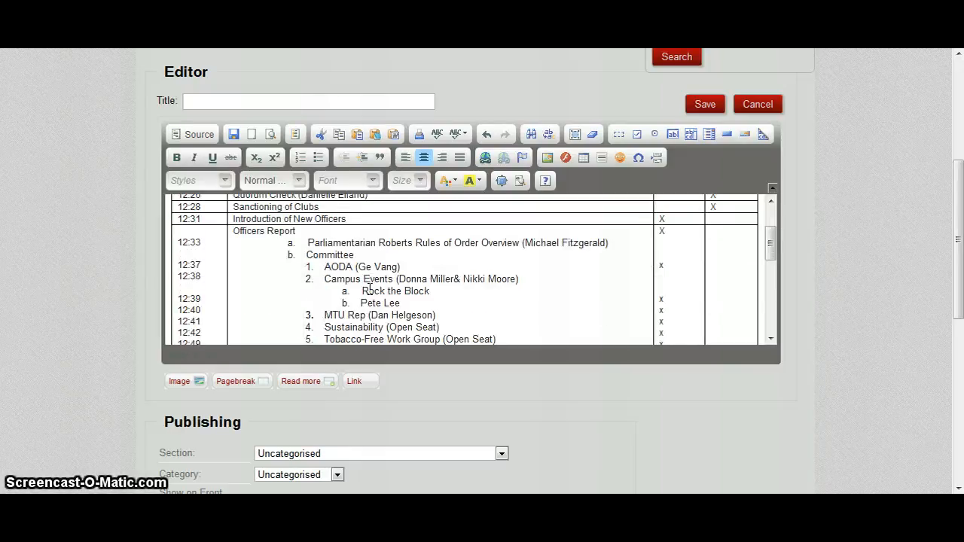
scroll(370, 291, down, 1)
scroll(370, 291, up, 4)
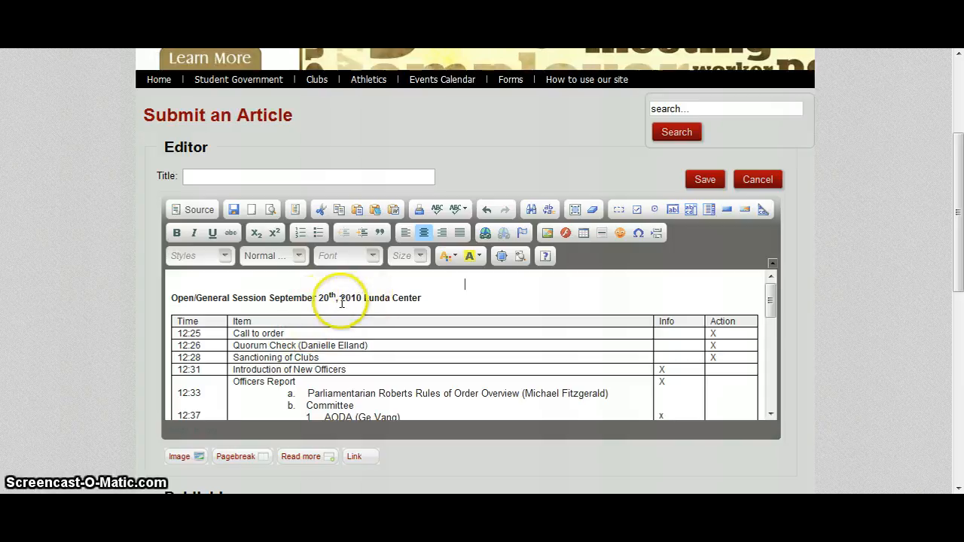
Step: Title the article 11-20-2010
click(301, 172)
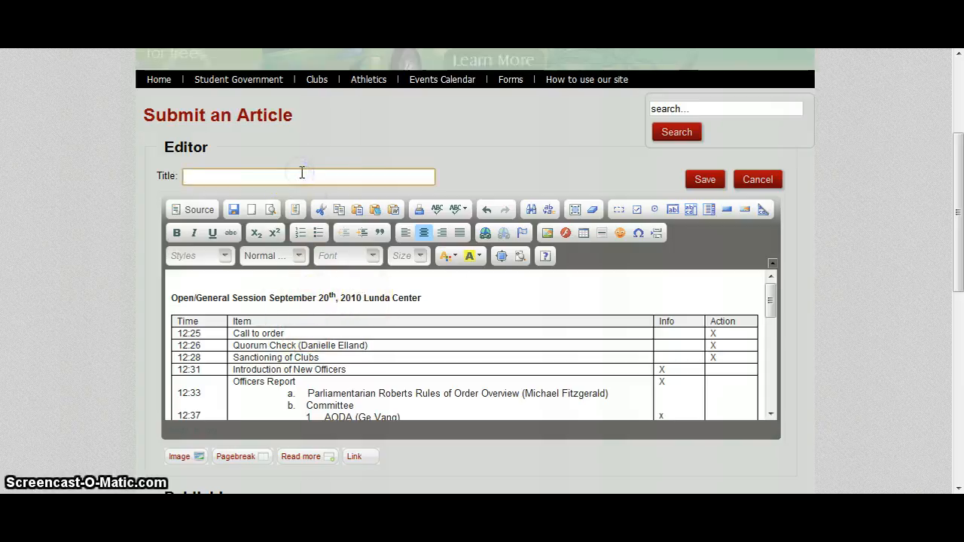
text(1)
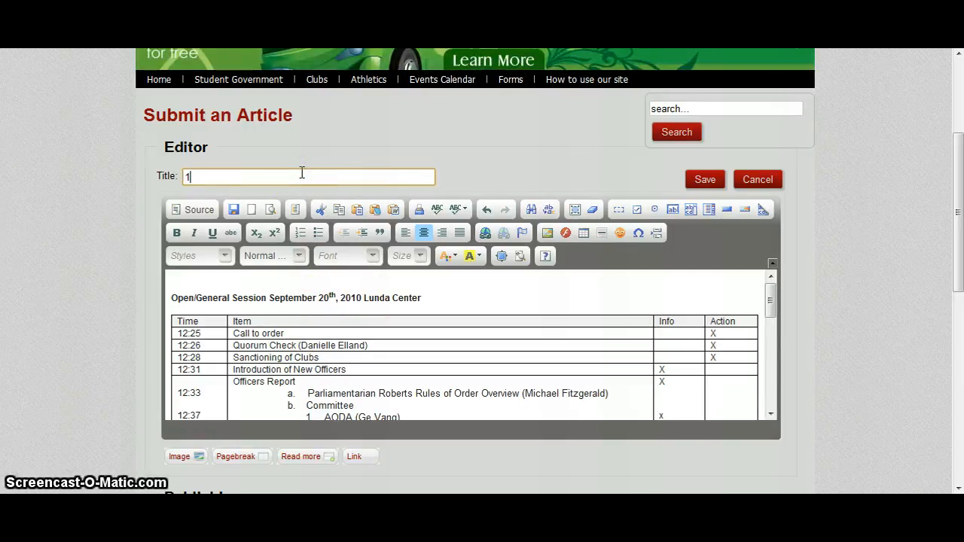
text(1-20)
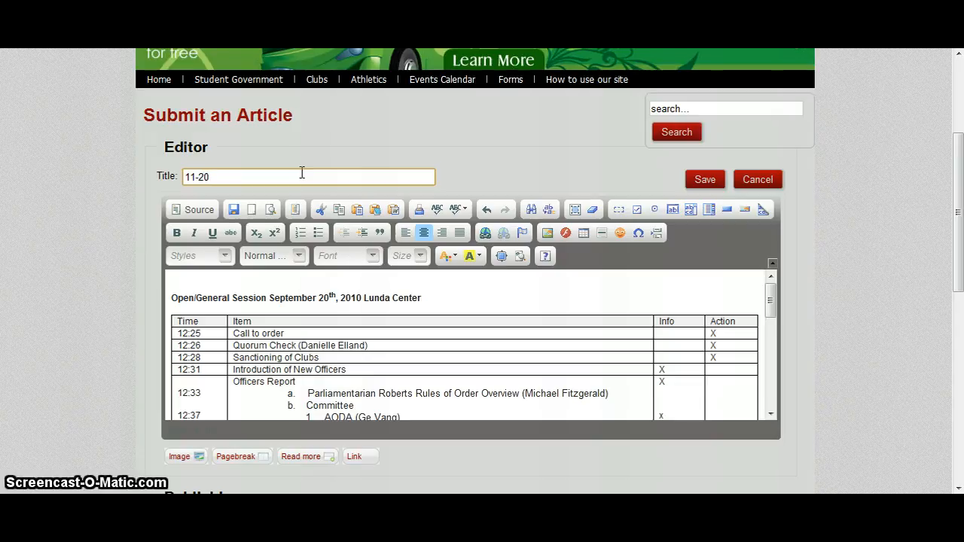
text(-2010)
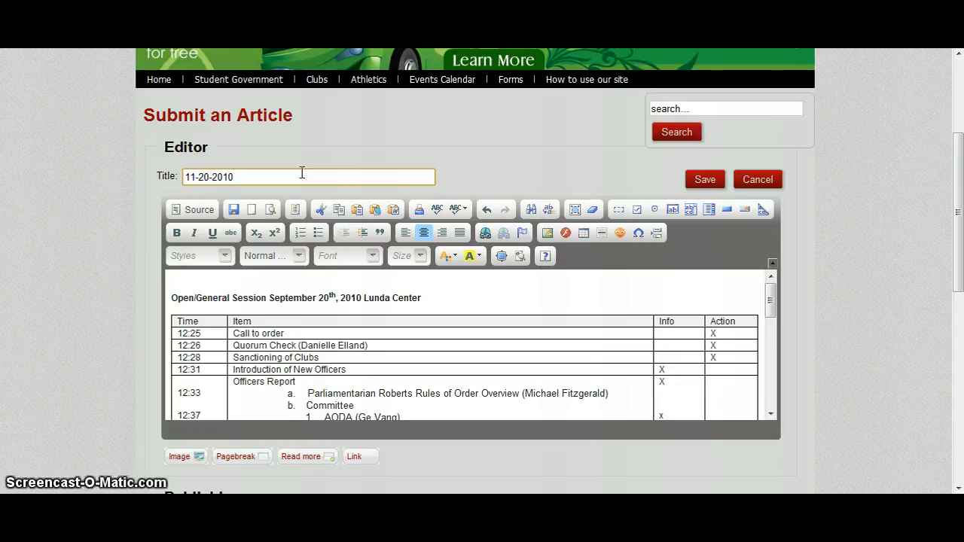
Step: Set the article's publishing section to Student Government General Assembly
scroll(463, 169, down, 2)
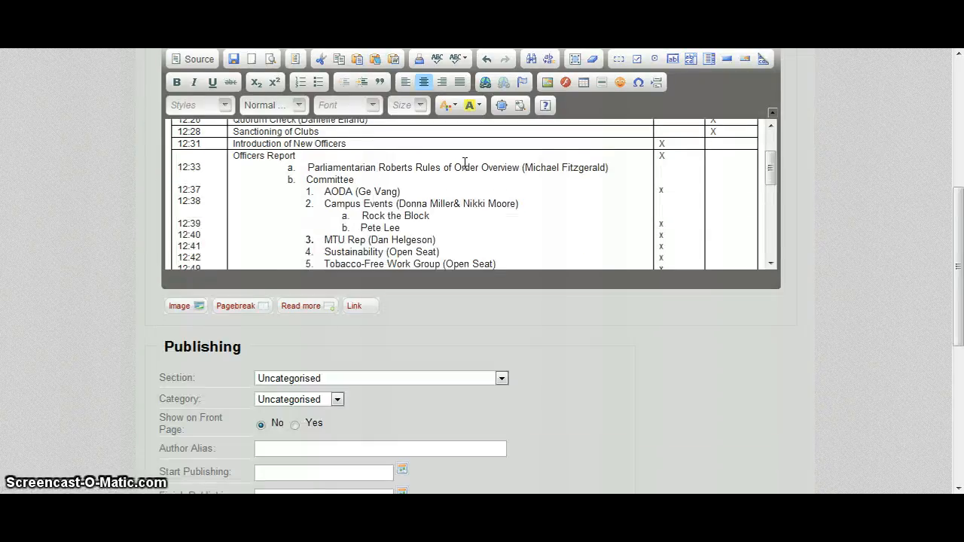
click(429, 378)
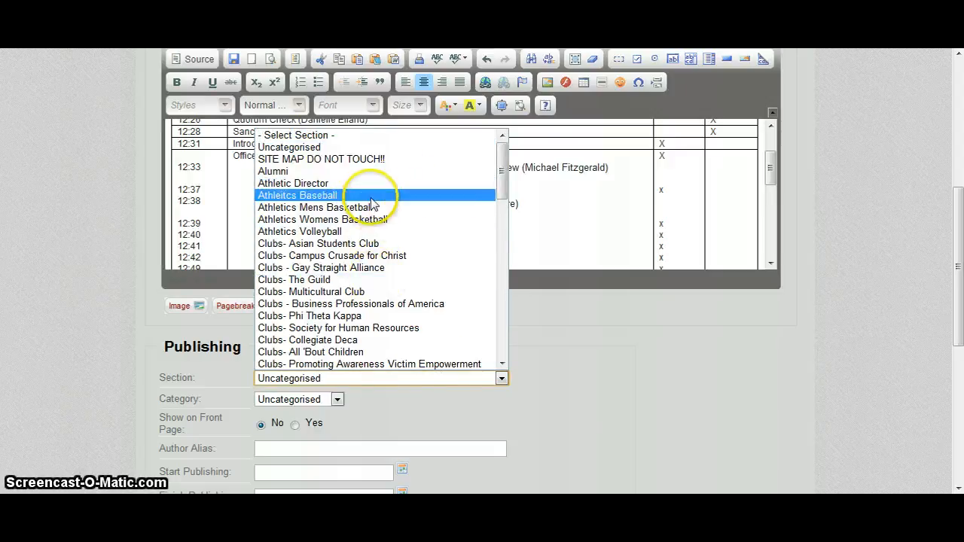
scroll(369, 302, down, 8)
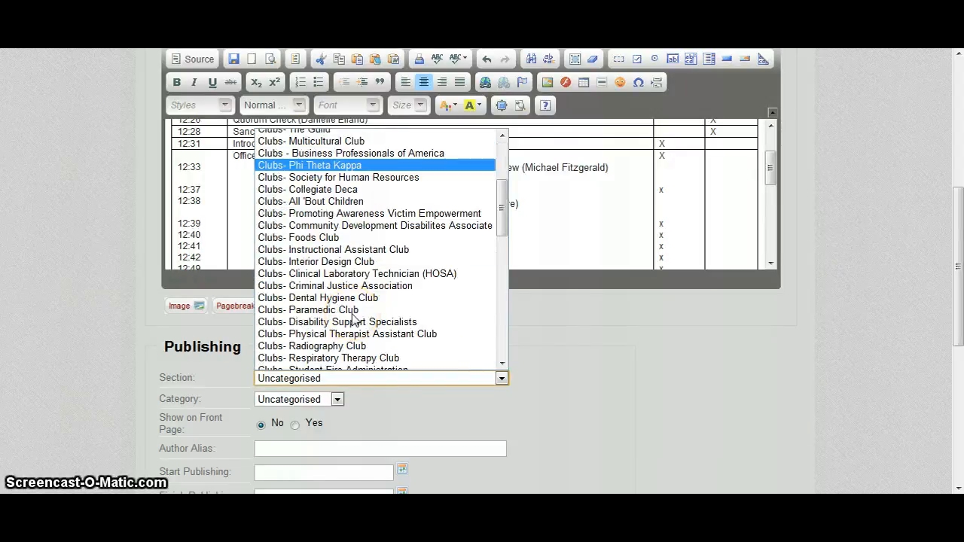
scroll(353, 318, down, 9)
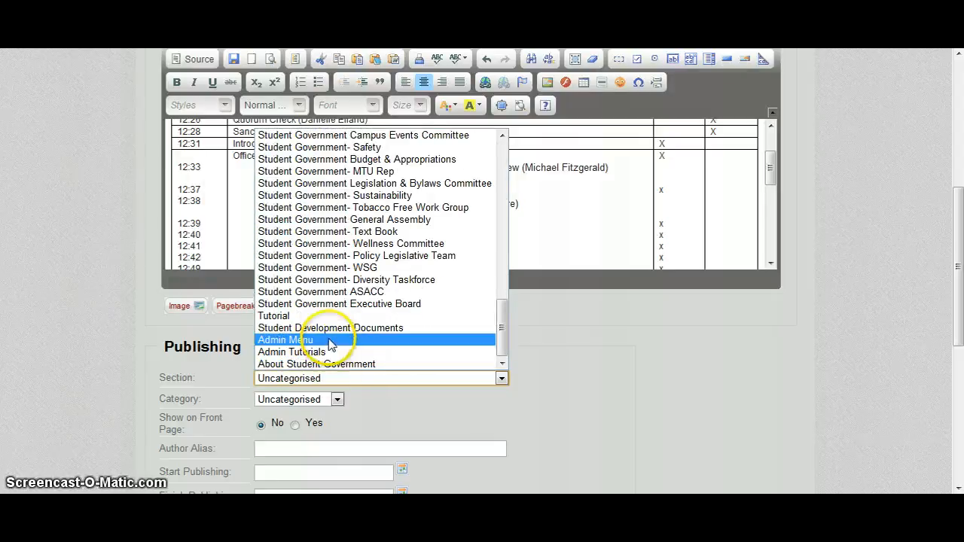
scroll(329, 333, up, 6)
scroll(336, 294, down, 2)
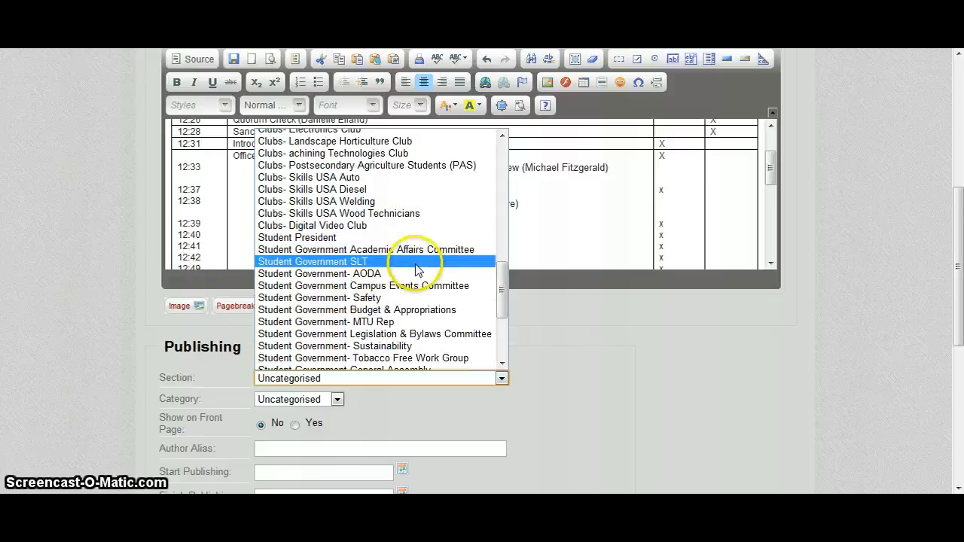
scroll(416, 270, down, 2)
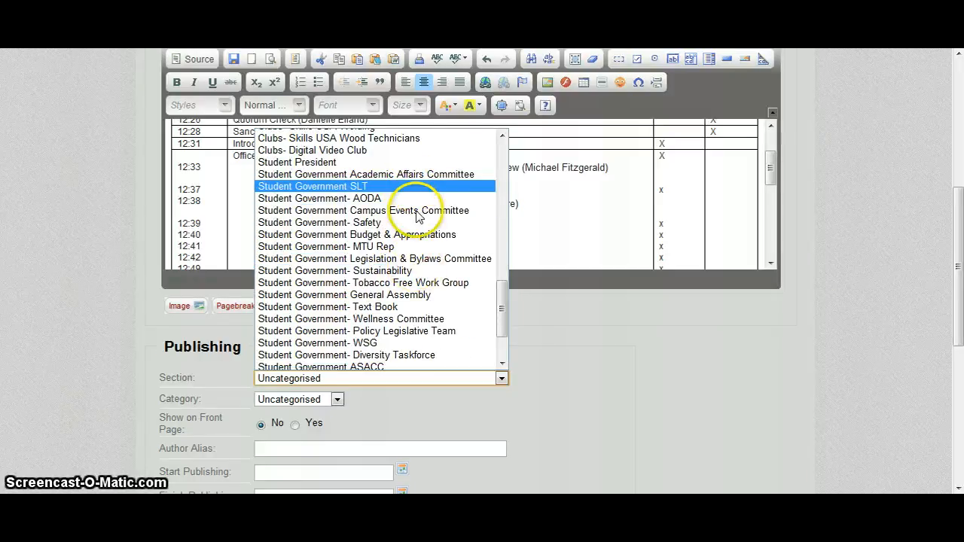
click(411, 295)
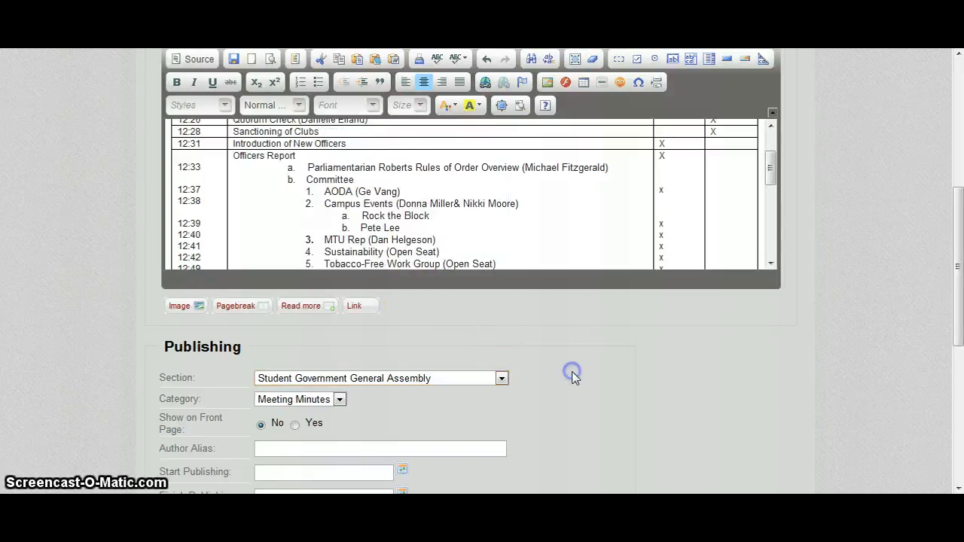
Step: Set the article's publishing category to Meeting Agenda
scroll(573, 373, down, 1)
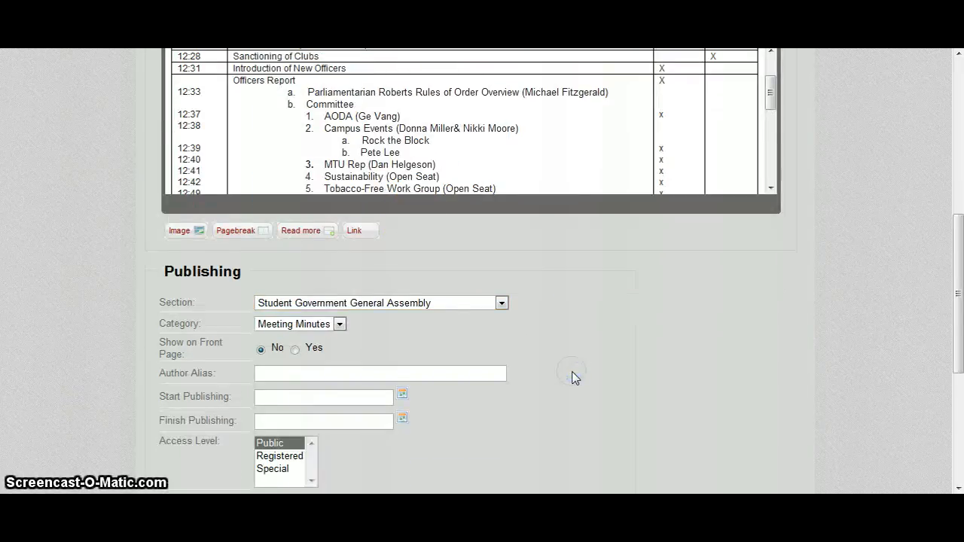
click(340, 326)
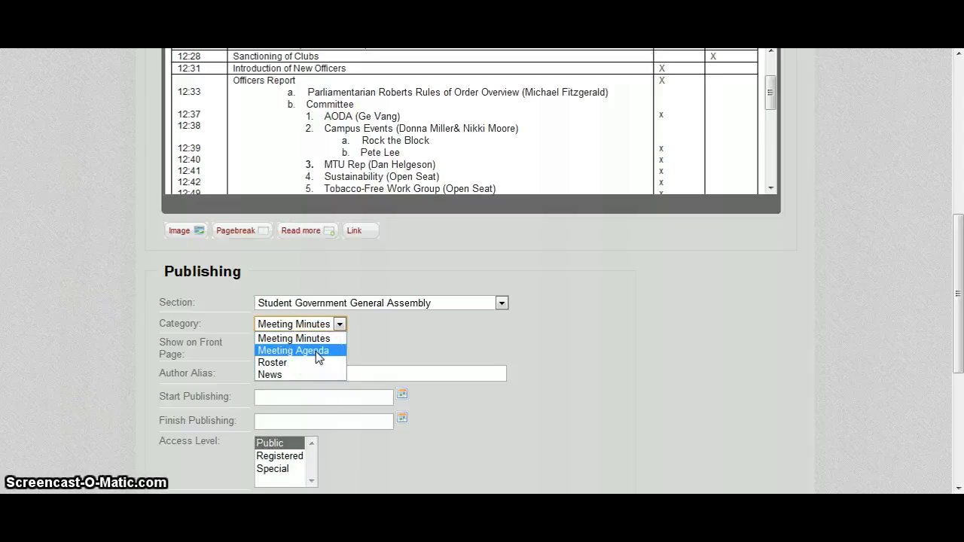
click(317, 353)
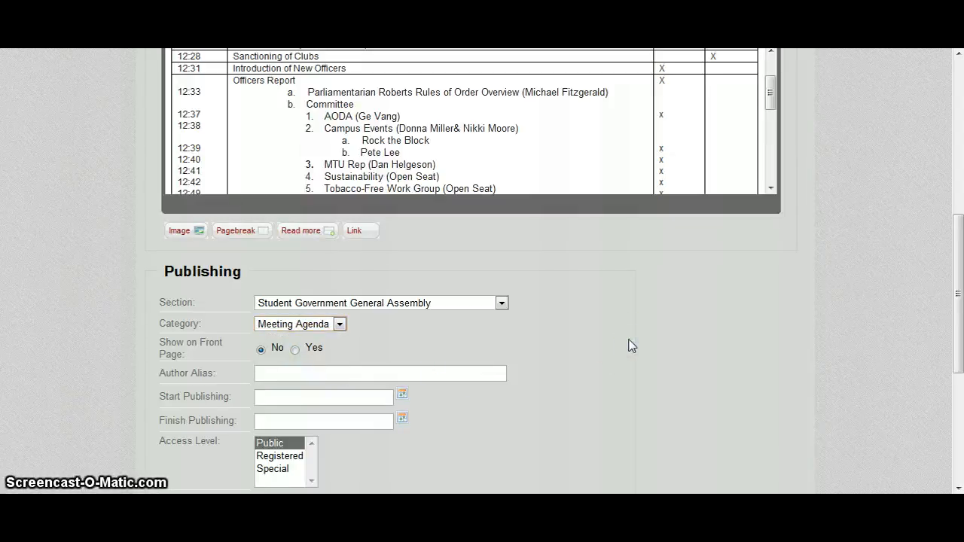
scroll(631, 346, down, 2)
click(375, 288)
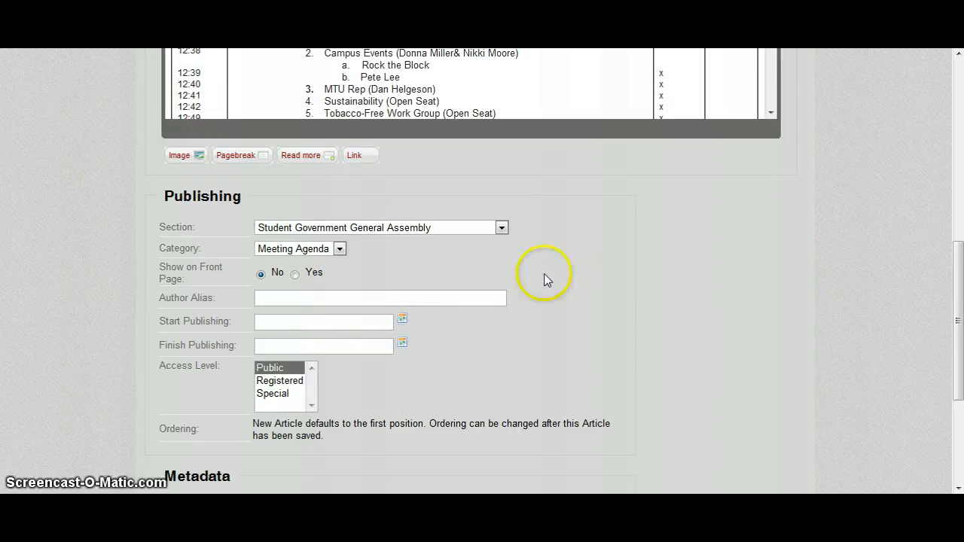
Step: Set the article's category to News and choose Yes for Show on Front Page
click(340, 250)
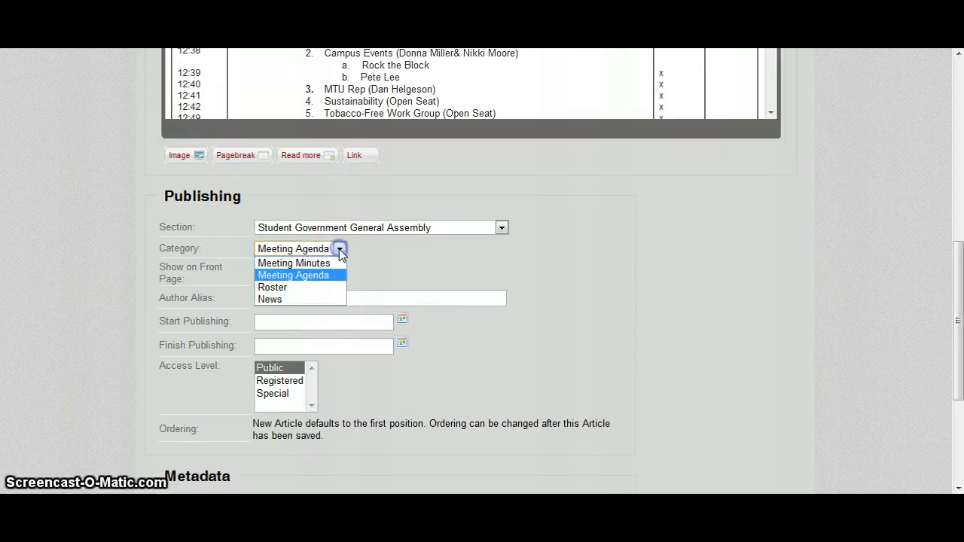
click(314, 297)
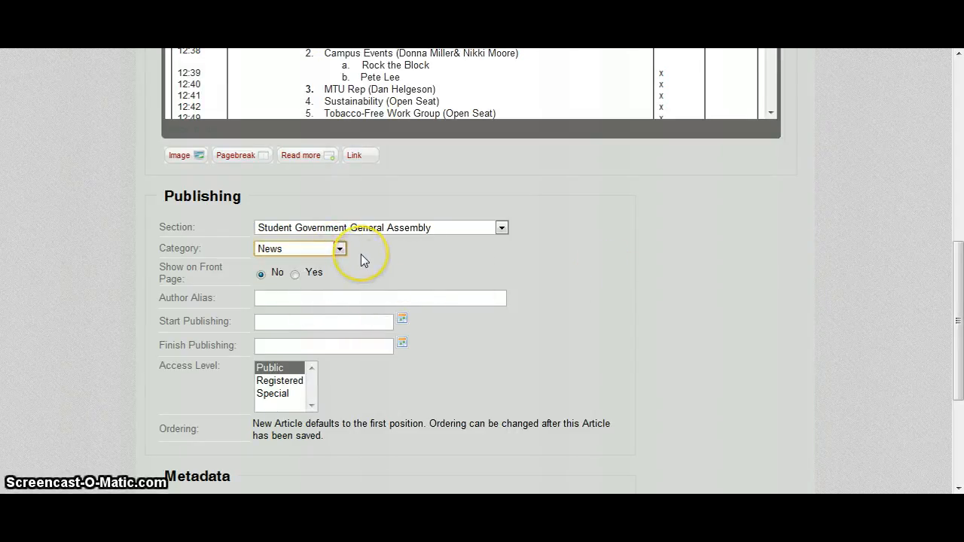
click(296, 274)
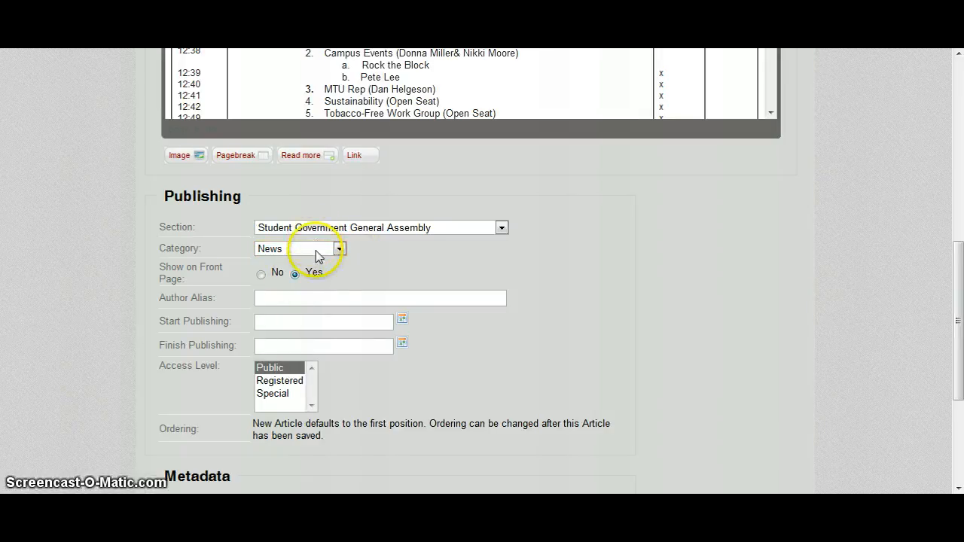
click(318, 250)
click(318, 276)
click(324, 250)
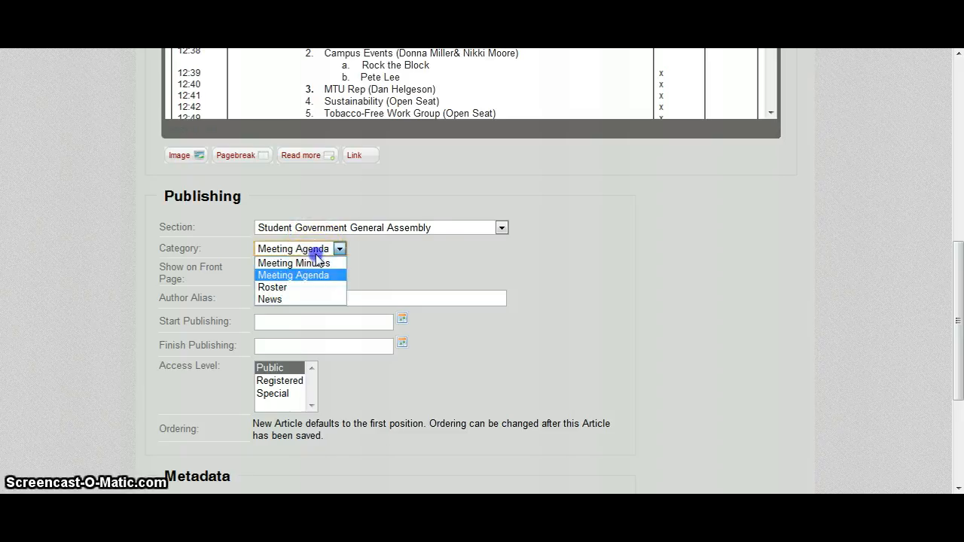
click(306, 299)
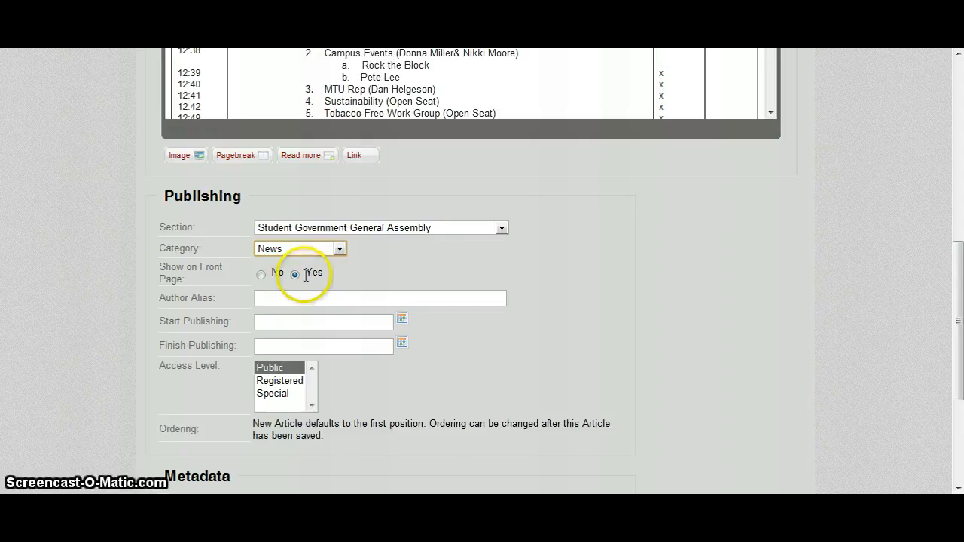
Step: Set the article's category to Meeting Minutes and choose No for Show on Front Page
click(308, 251)
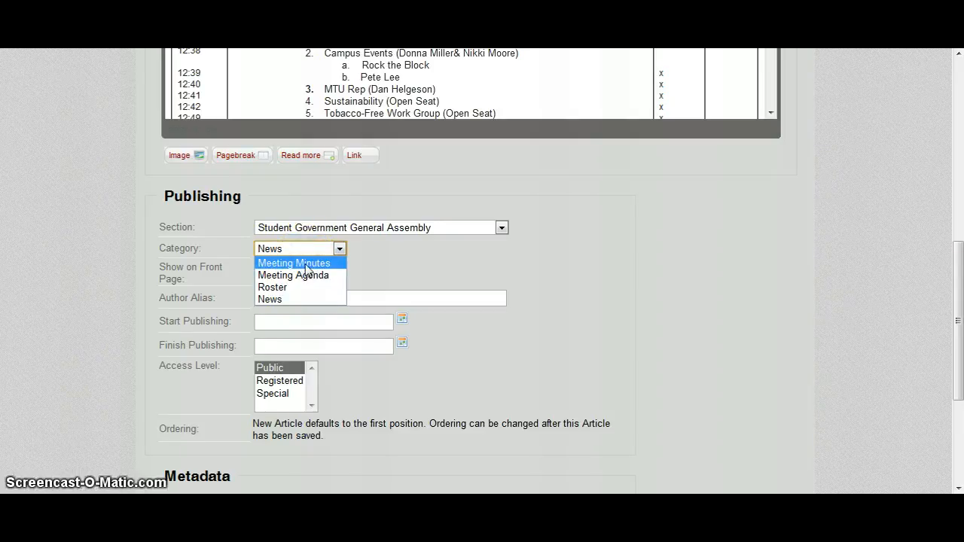
click(307, 264)
click(261, 274)
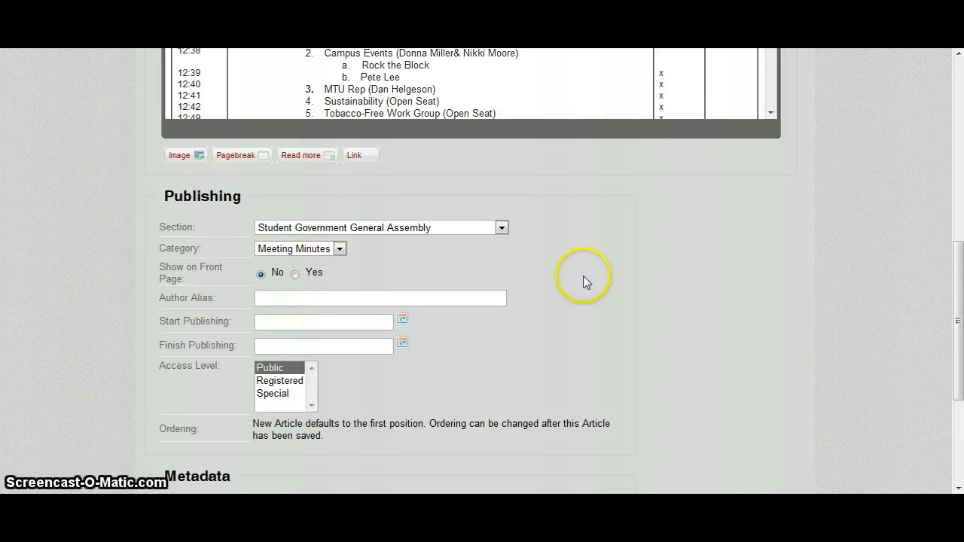
Step: Look at the Finish Publishing calendar and close it without picking a date
scroll(586, 283, down, 1)
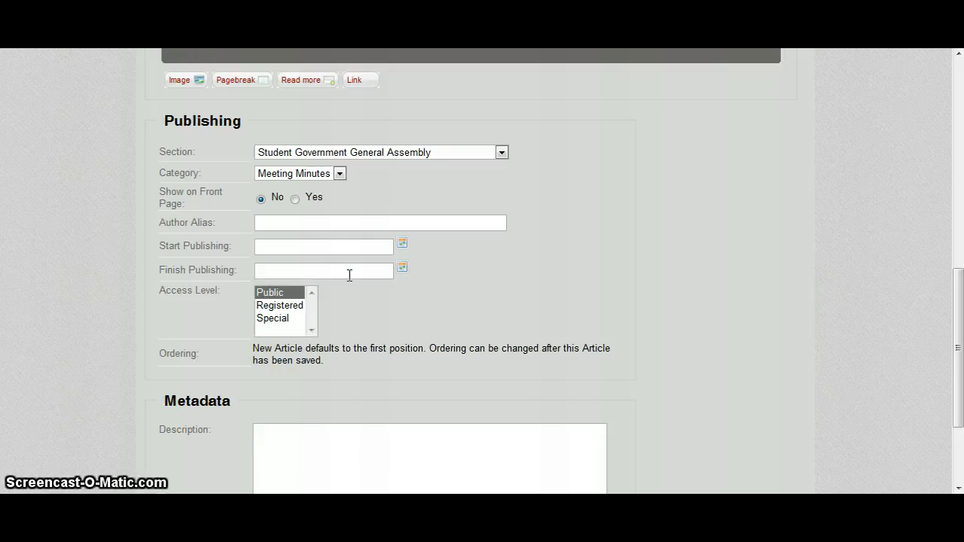
click(403, 268)
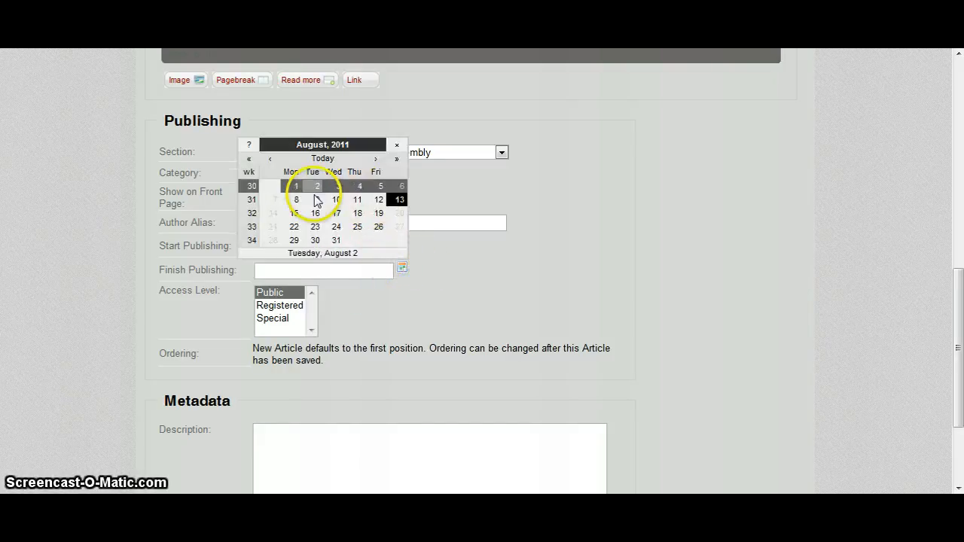
click(397, 145)
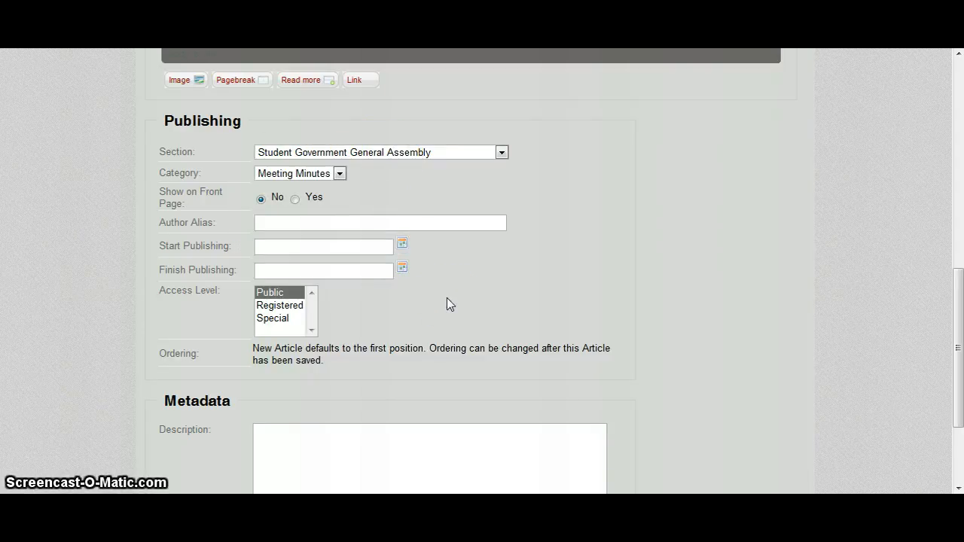
Step: Save the 11-20-2010 article to submit it to the site
scroll(655, 309, up, 1)
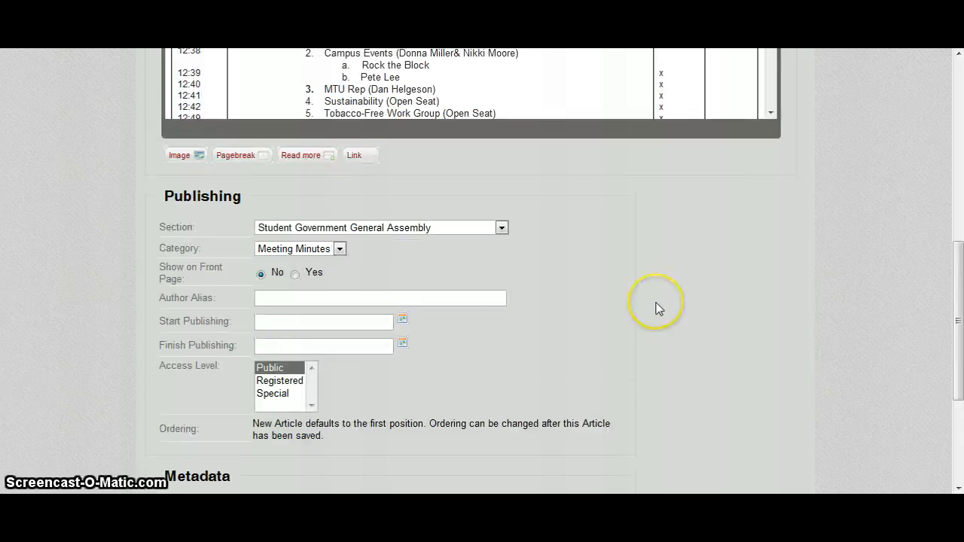
scroll(656, 309, up, 5)
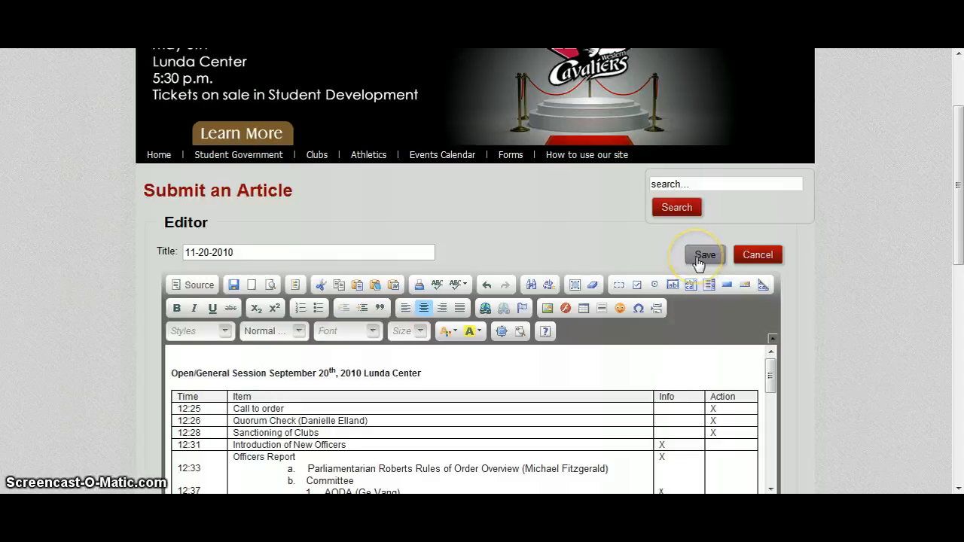
click(699, 257)
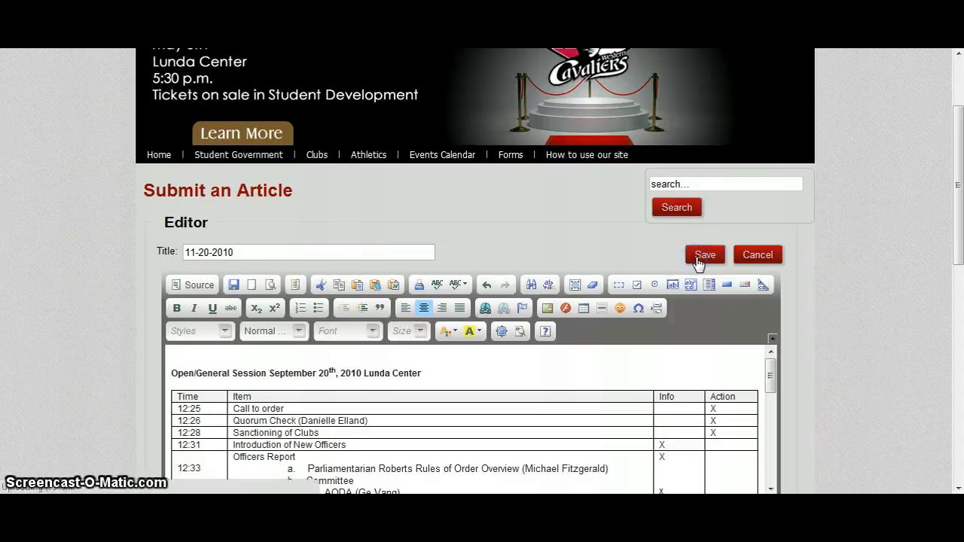